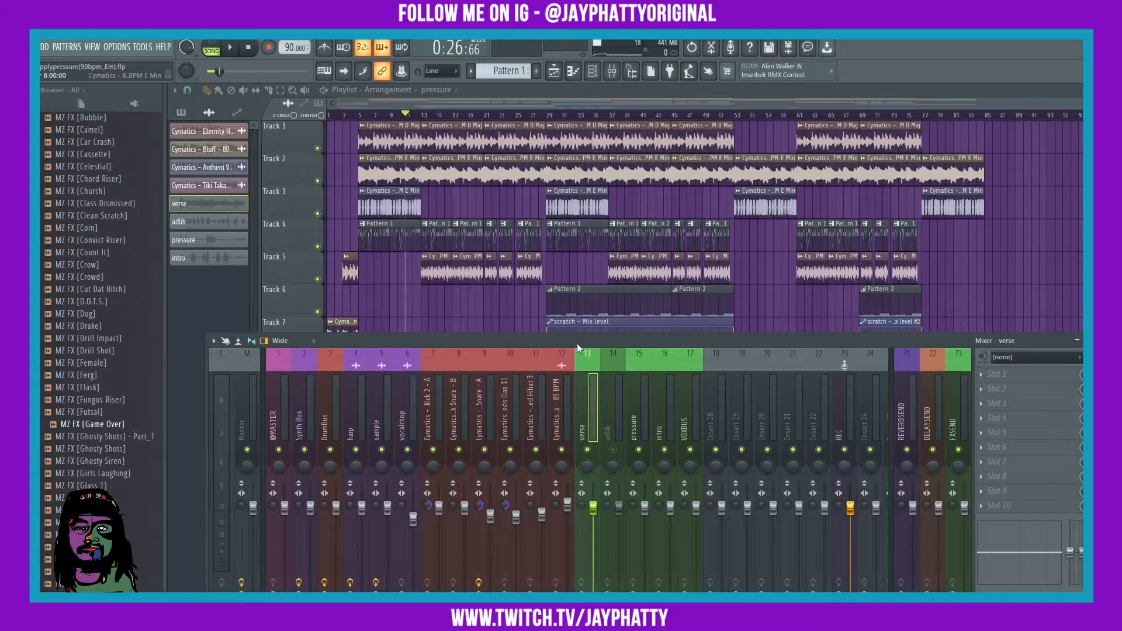
# - Play back the song with the unprocessed vocal, and load Fruity Compressor into the verse track's first effect slot
pyautogui.press('space')
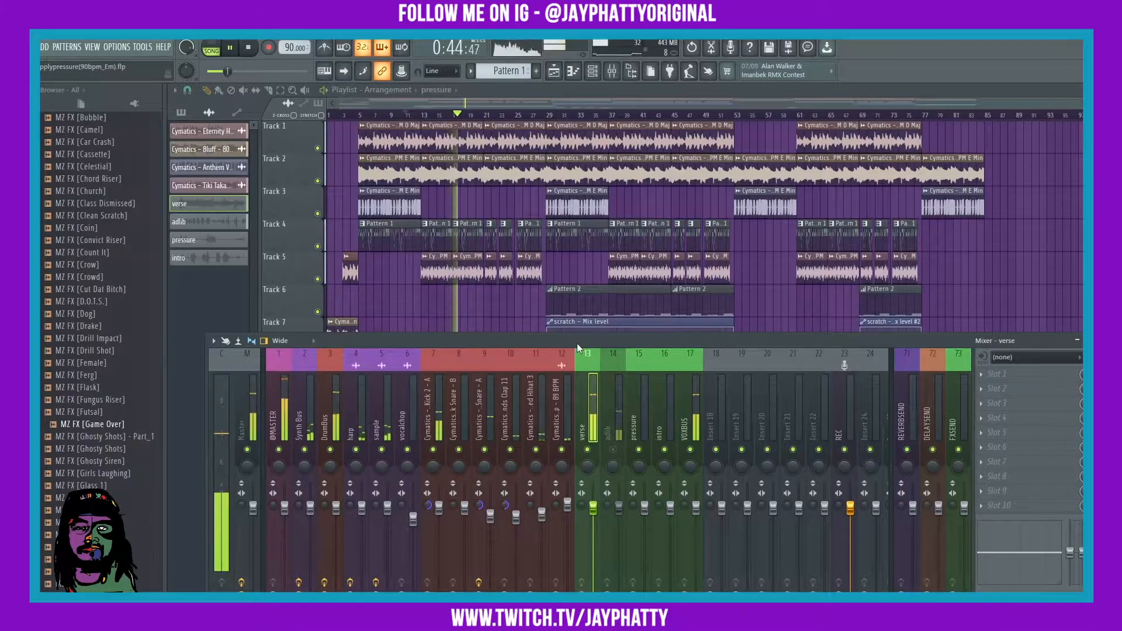
pyautogui.press('space')
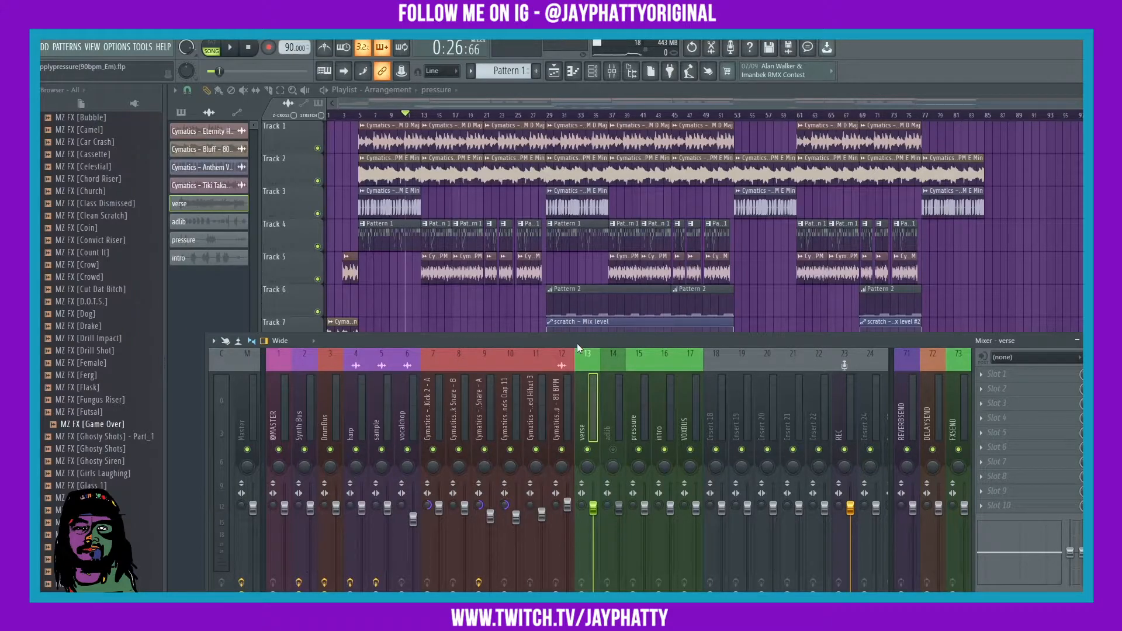
pyautogui.click(999, 379)
pyautogui.click(643, 448)
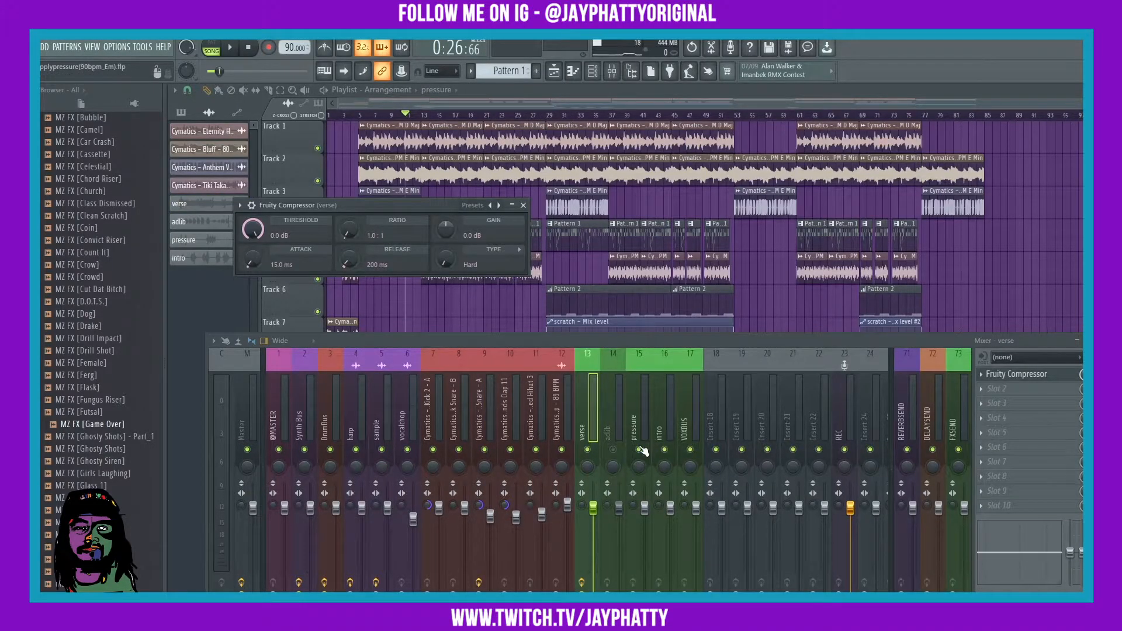
# - Set the verse compressor's attack to 61.8 ms, release to 237 ms and ratio to 5.1:1
pyautogui.moveTo(255, 265); pyautogui.dragTo(255, 254)
pyautogui.scroll(1, 254, 269)
pyautogui.scroll(3, 341, 266)
pyautogui.moveTo(348, 231); pyautogui.dragTo(348, 222)
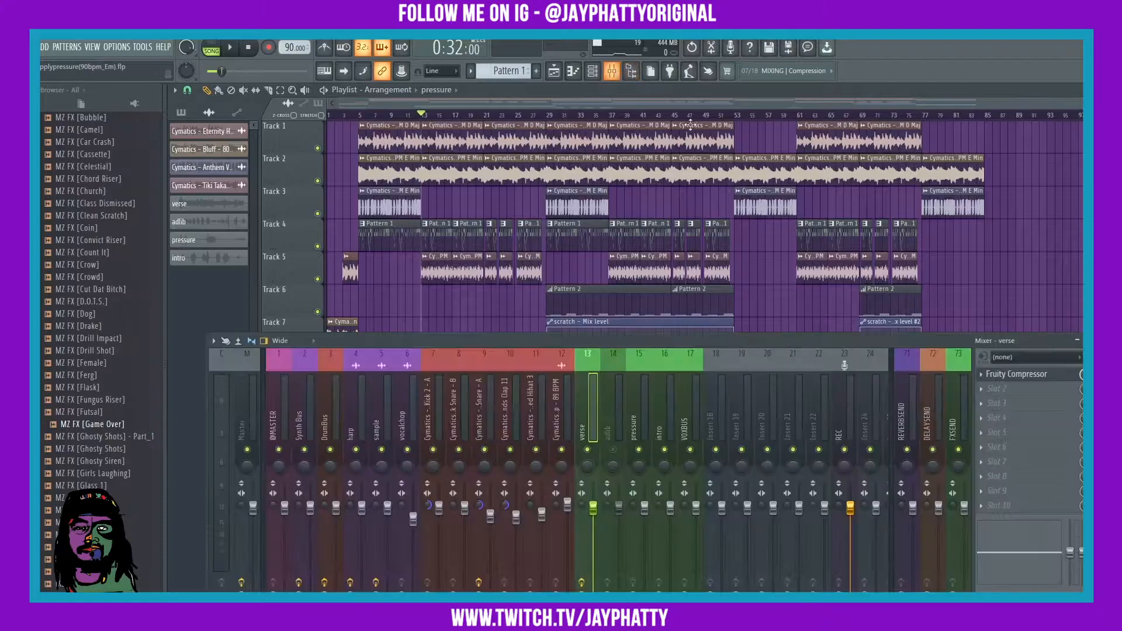
# - While the song plays, set the verse compressor's threshold to -22.2 dB and gain to 3.4 dB, and close the plugin
pyautogui.click(1017, 374)
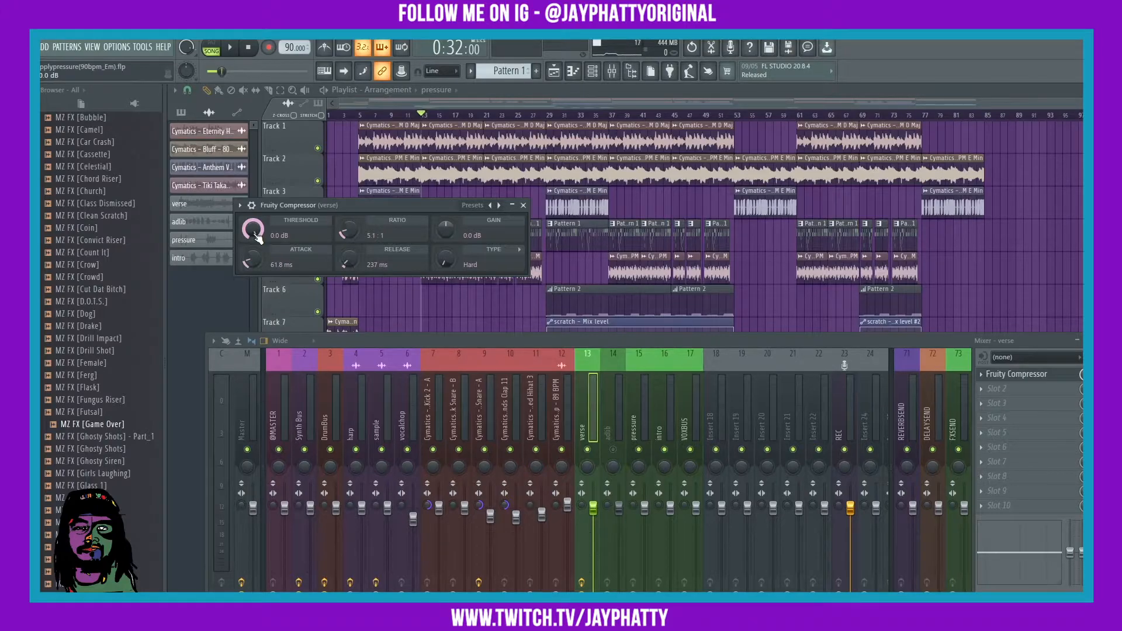
pyautogui.moveTo(253, 230); pyautogui.dragTo(252, 257)
pyautogui.press('space')
pyautogui.moveTo(445, 229); pyautogui.dragTo(445, 223)
pyautogui.moveTo(252, 229); pyautogui.dragTo(252, 225)
pyautogui.moveTo(445, 223); pyautogui.dragTo(446, 220)
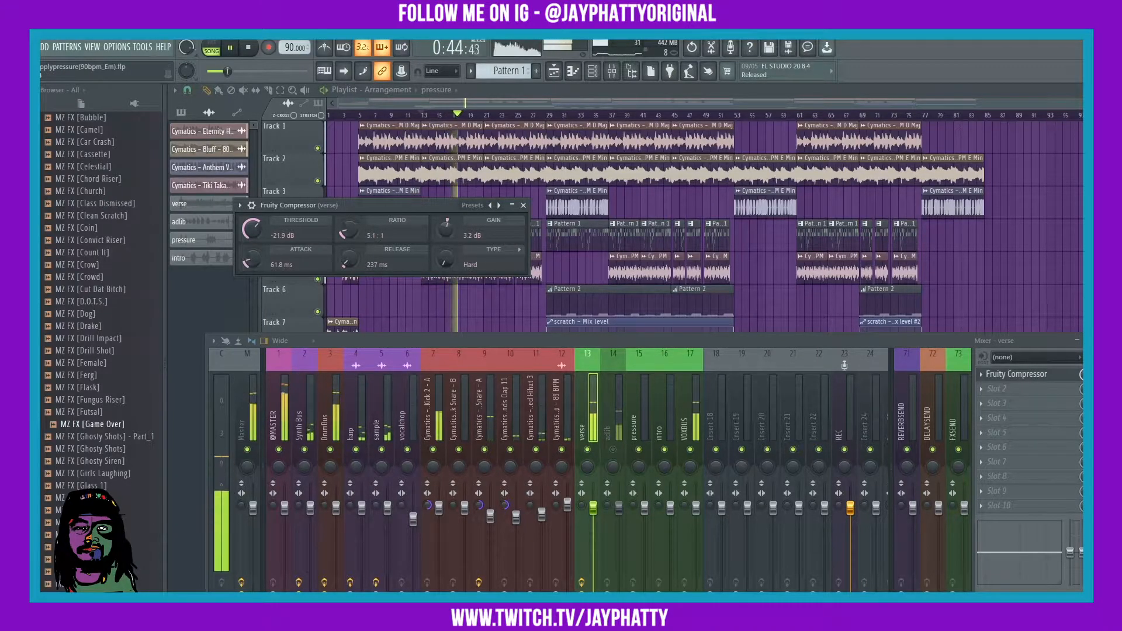
pyautogui.moveTo(445, 231); pyautogui.dragTo(445, 232)
pyautogui.moveTo(252, 228); pyautogui.dragTo(252, 231)
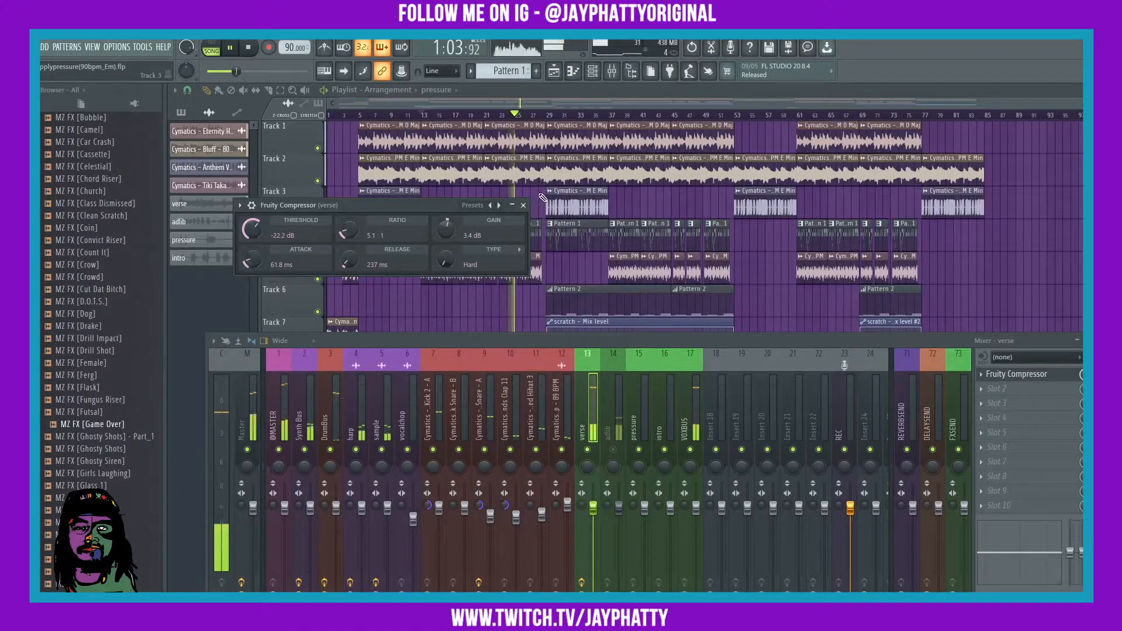
pyautogui.press('space')
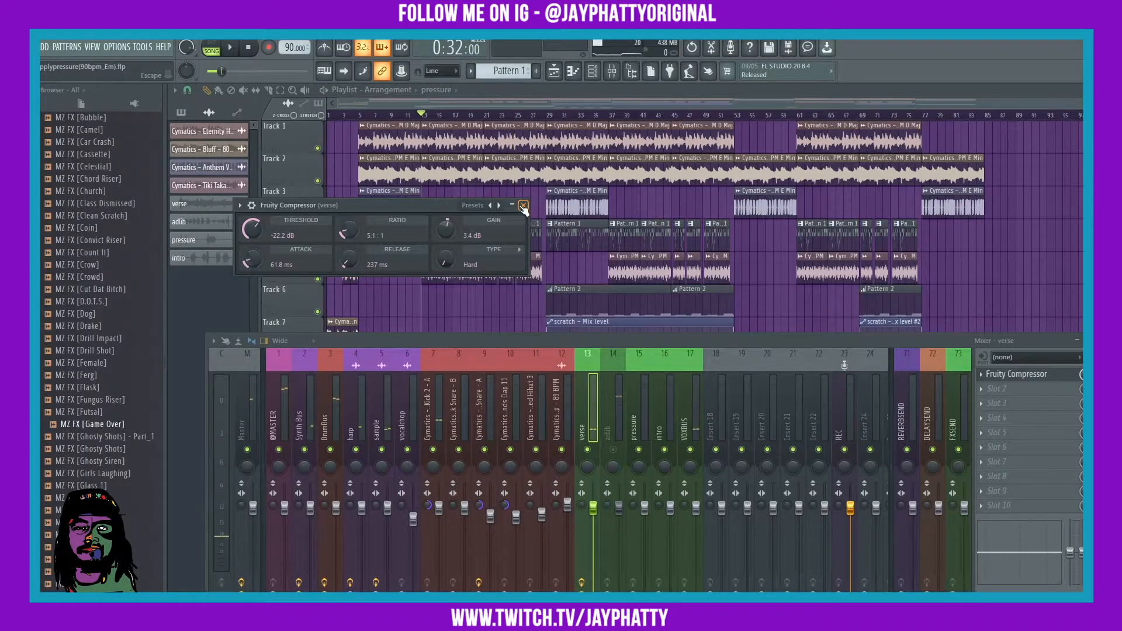
pyautogui.click(524, 206)
# - Load Fruity Parametric EQ 2 into the verse track's second slot and, during playback, pull band 1 down to cut the lows
pyautogui.click(990, 374)
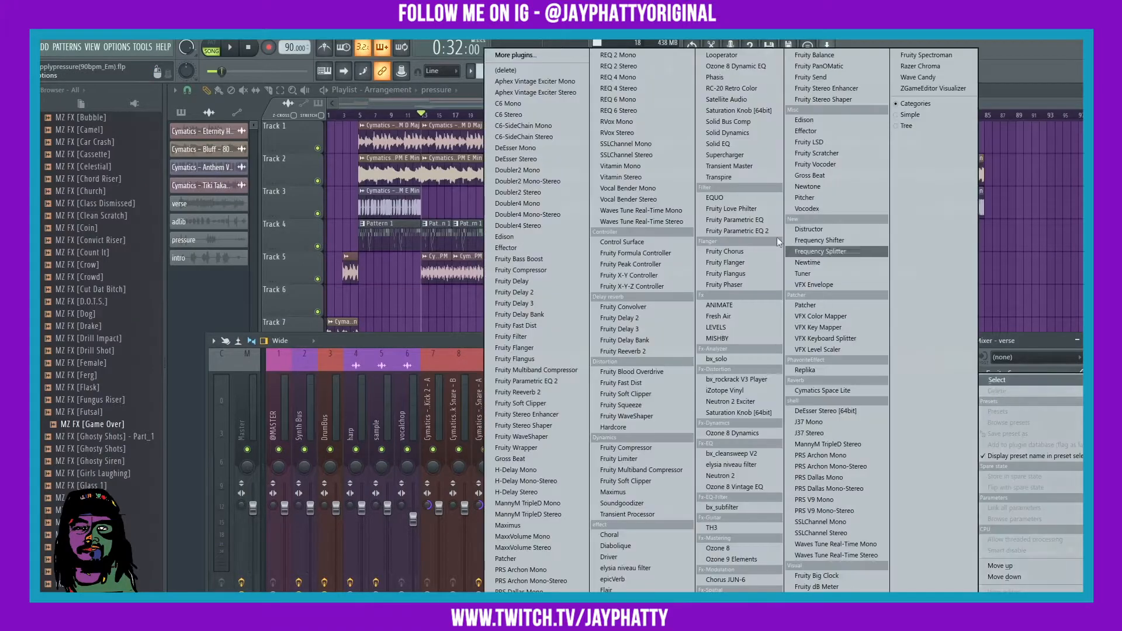
pyautogui.click(732, 231)
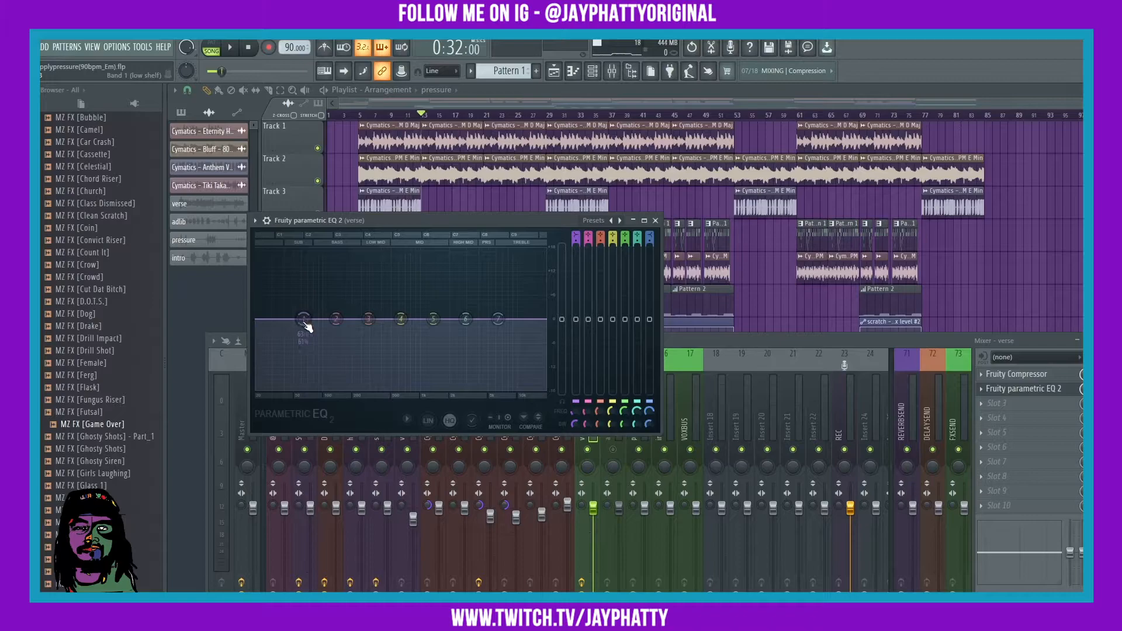
pyautogui.press('space')
pyautogui.moveTo(308, 325); pyautogui.dragTo(303, 387)
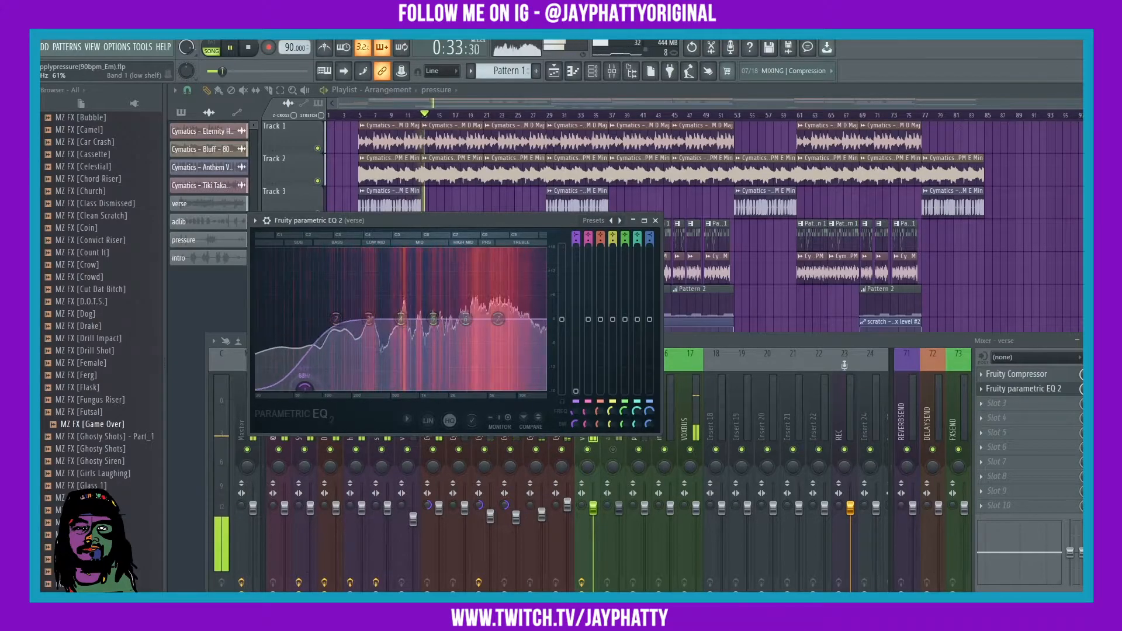
# - Shape the verse EQ with slight dips on bands 3 to 5, a treble boost on band 6 and a high cut on band 7
pyautogui.moveTo(368, 319); pyautogui.dragTo(478, 288)
pyautogui.moveTo(466, 320); pyautogui.dragTo(439, 304)
pyautogui.moveTo(434, 319); pyautogui.dragTo(408, 329)
pyautogui.moveTo(478, 288); pyautogui.dragTo(542, 389)
pyautogui.moveTo(439, 304); pyautogui.dragTo(501, 297)
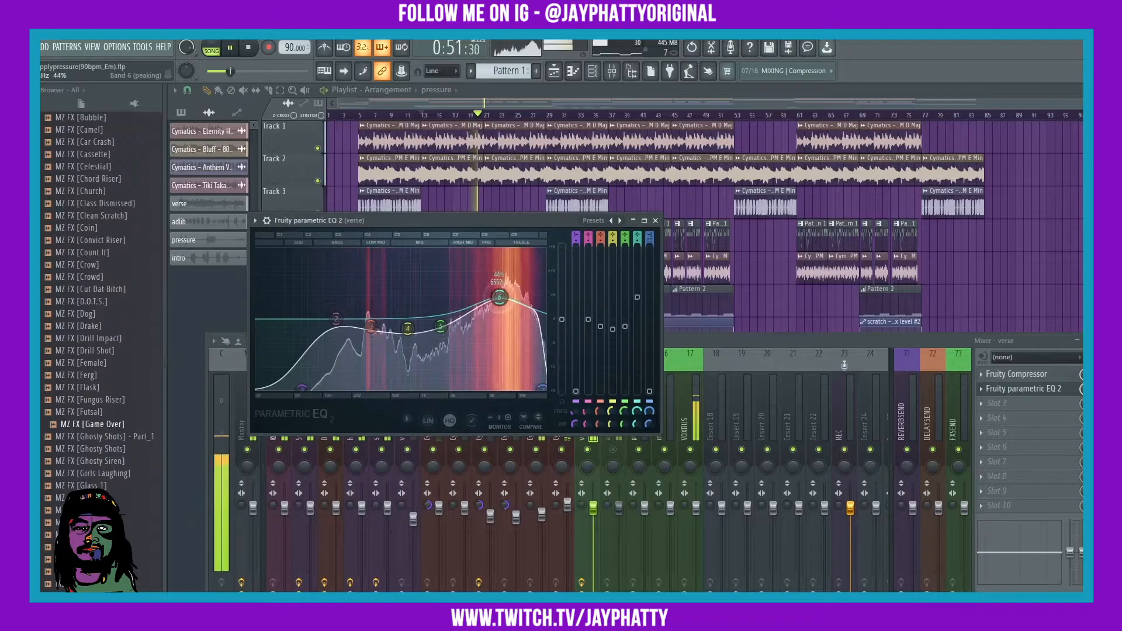
# - Refine the verse EQ by softening band 6's boost and readjusting bands 4 and 5, then stop playback and close the EQ
pyautogui.moveTo(447, 335); pyautogui.dragTo(458, 338)
pyautogui.moveTo(501, 298); pyautogui.dragTo(503, 301)
pyautogui.moveTo(408, 328); pyautogui.dragTo(371, 323)
pyautogui.moveTo(451, 328)
pyautogui.mouseDown()
pyautogui.moveTo(447, 314)
pyautogui.moveTo(406, 327)
pyautogui.moveTo(504, 302)
pyautogui.moveTo(451, 321)
pyautogui.mouseUp()
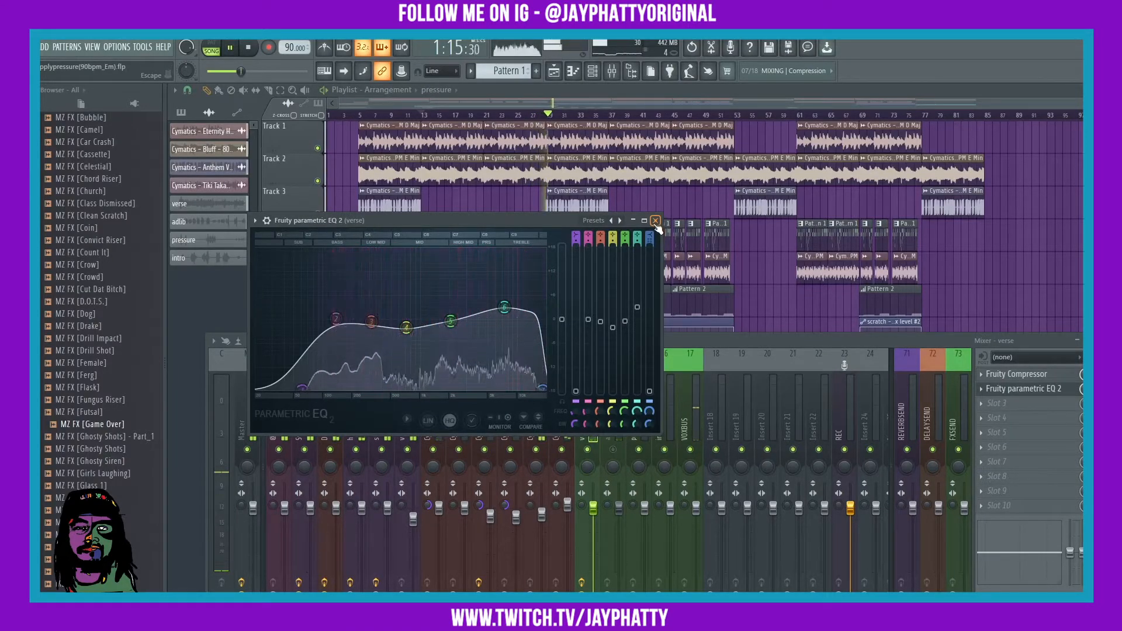
pyautogui.press('space')
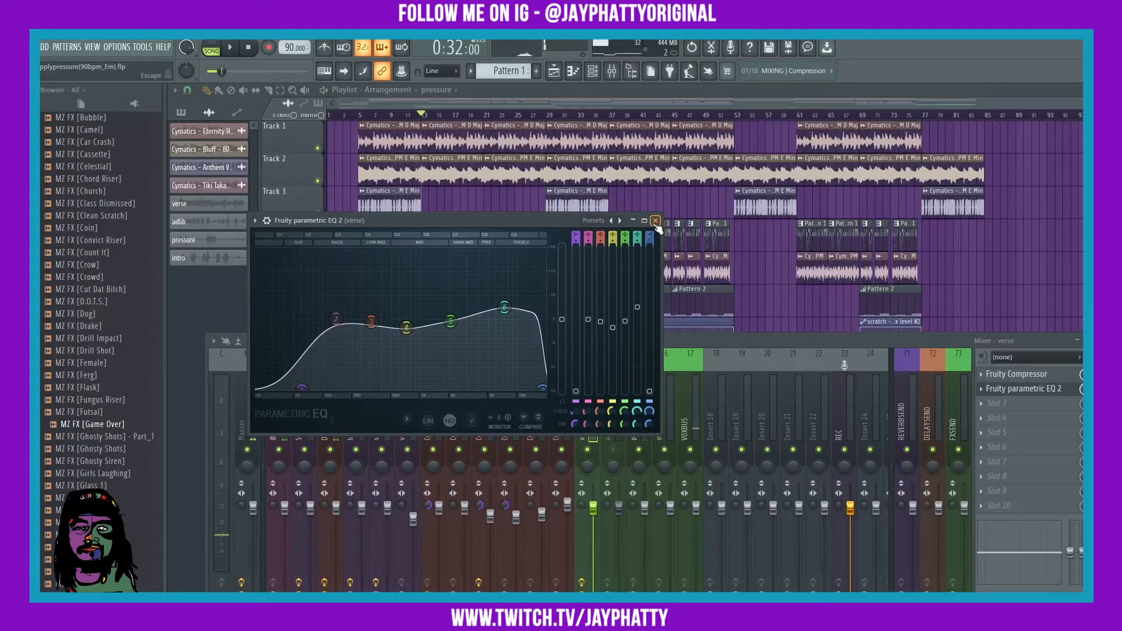
pyautogui.click(655, 221)
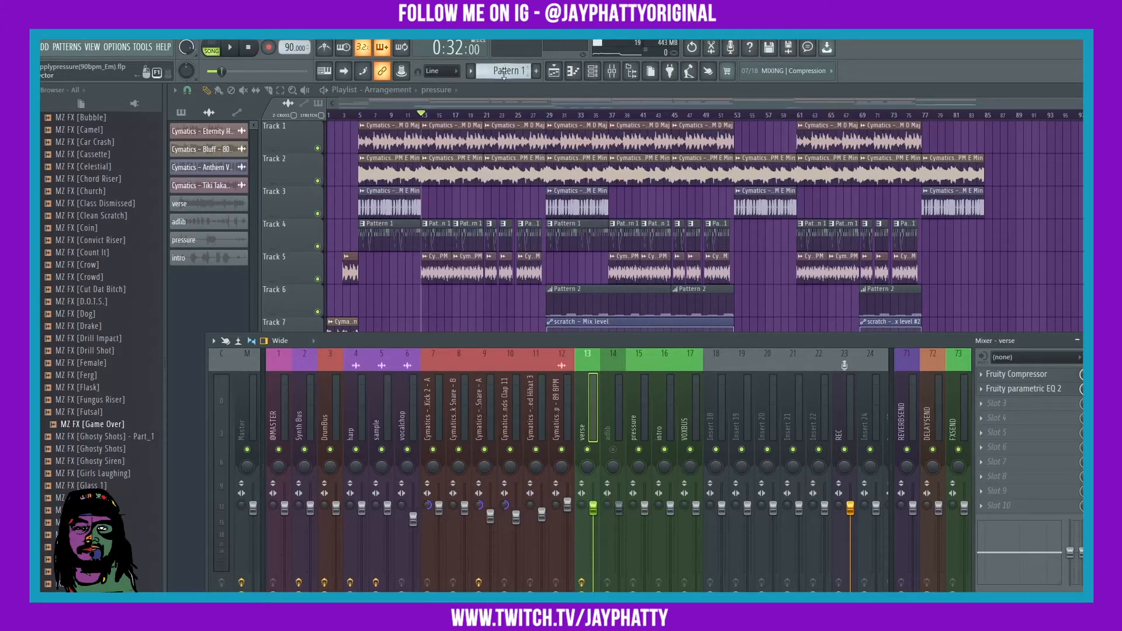
# - Hide the mixer and examine the verse and adlib recordings around bar 13 in the playlist
pyautogui.press('F9')
pyautogui.scroll(3, 453, 123)
pyautogui.scroll(2, 453, 123)
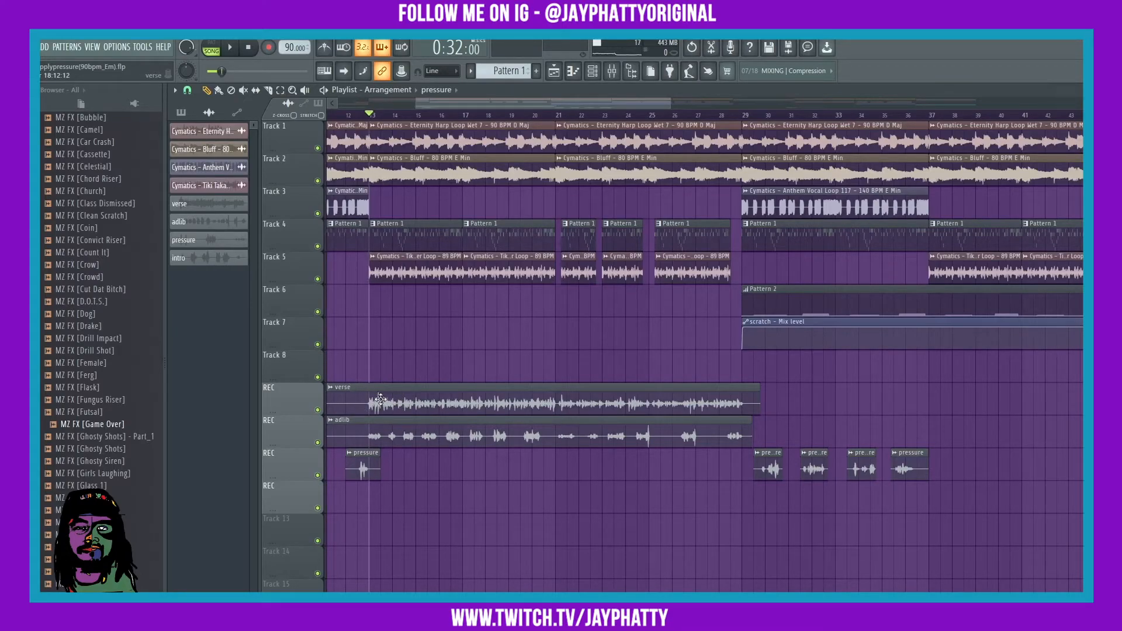
pyautogui.scroll(5, 365, 113)
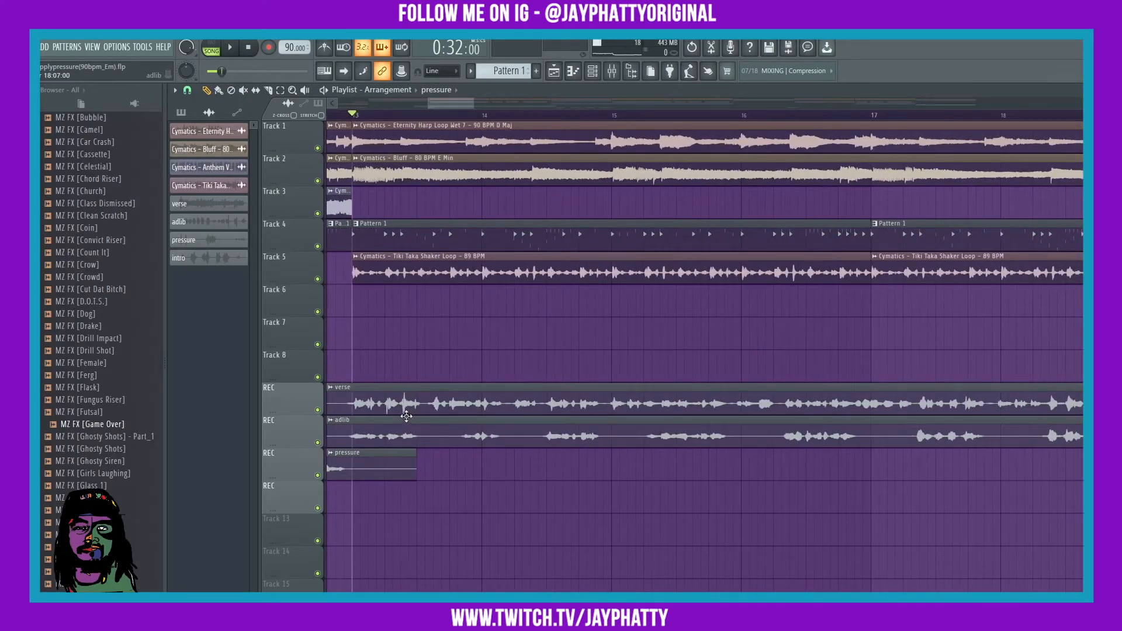
pyautogui.scroll(-5, 383, 117)
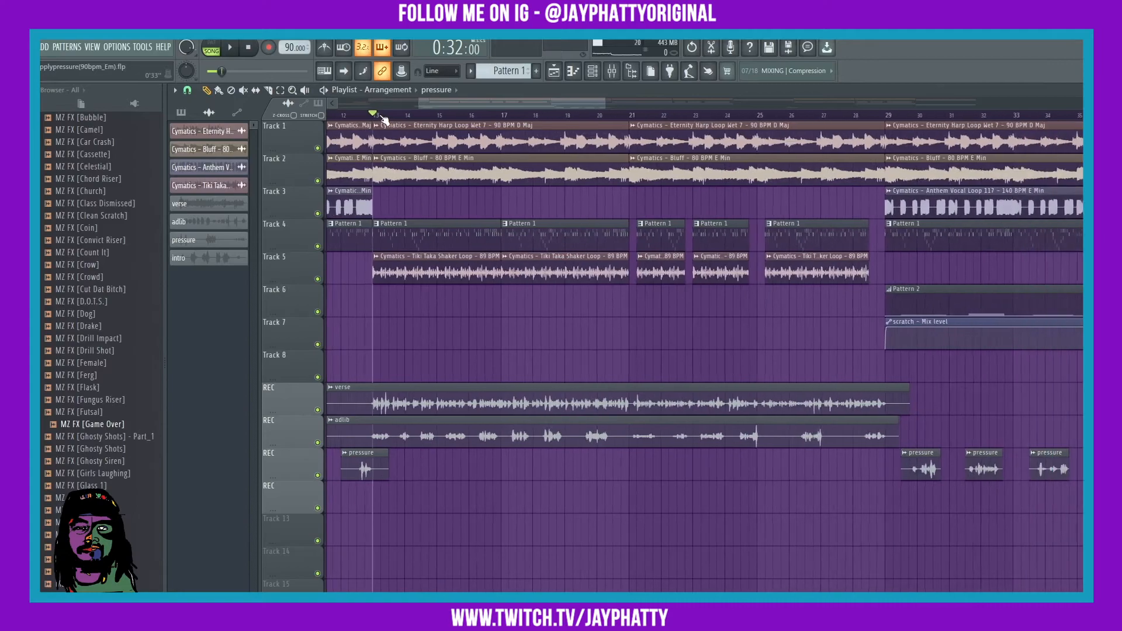